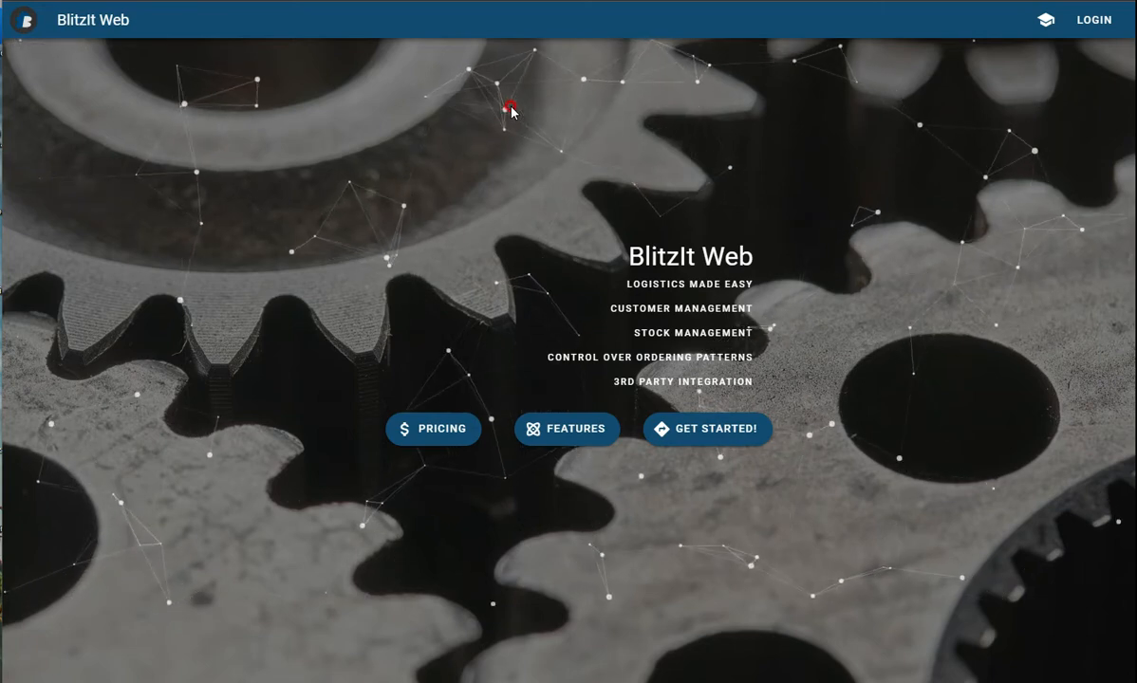
Open the stock balancing training tool for the Warehouse location.
click(1046, 20)
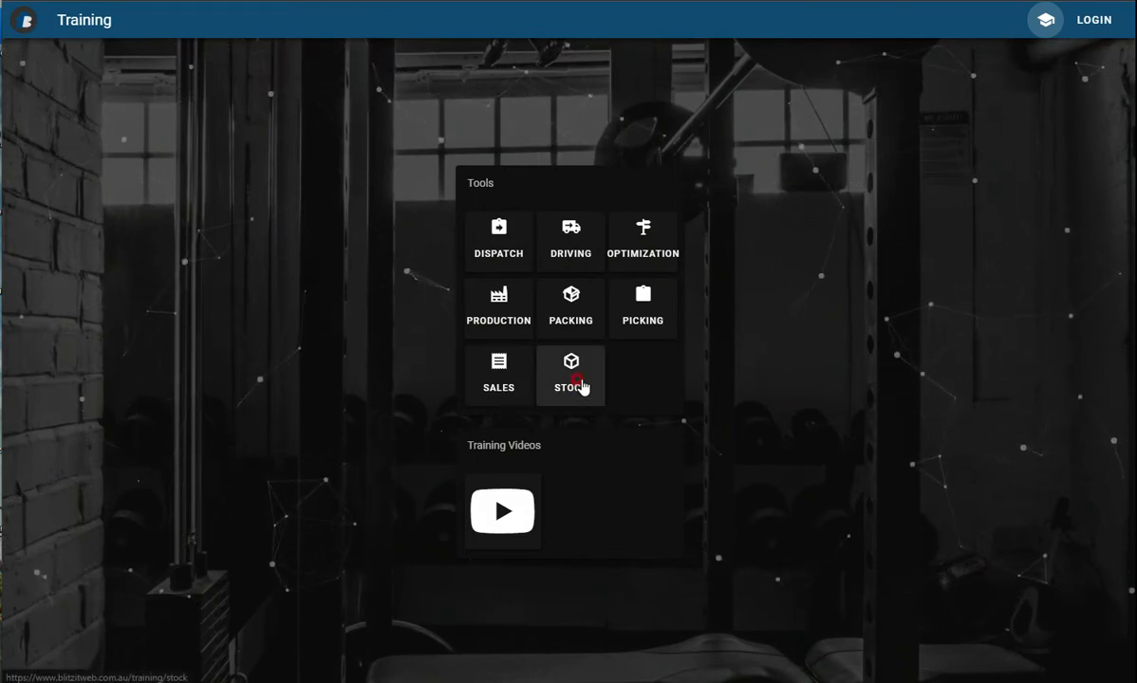
click(571, 375)
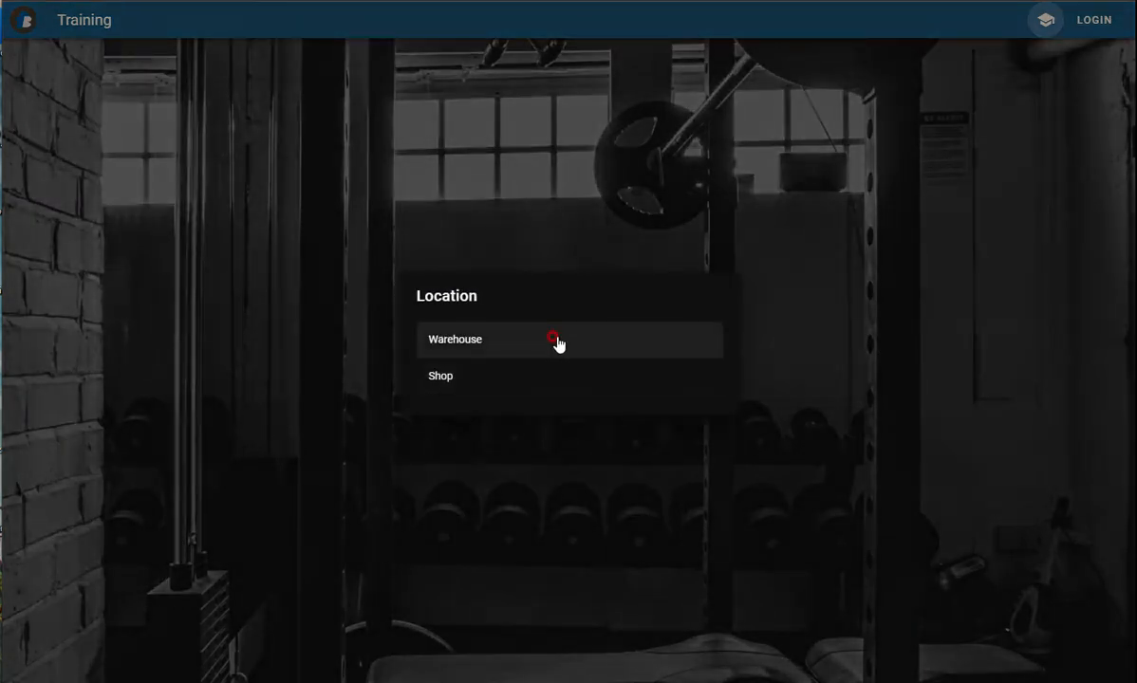
click(556, 340)
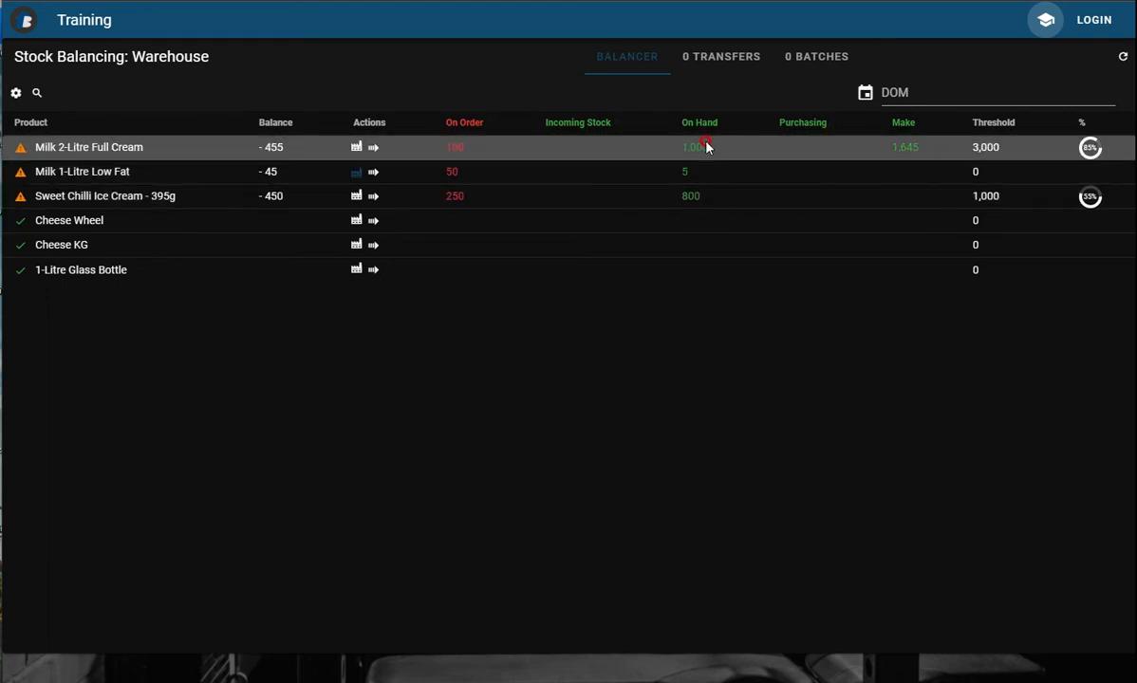
Switch quantity breakdowns on for the stock list and back off again.
click(16, 93)
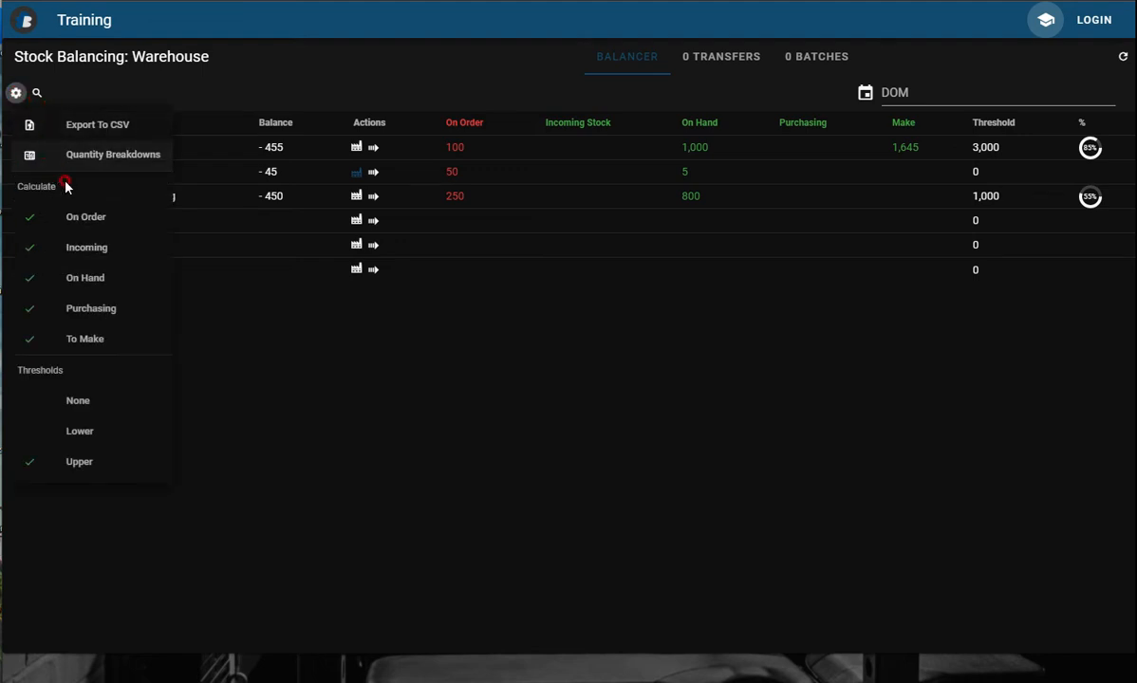
click(102, 156)
click(536, 331)
click(538, 418)
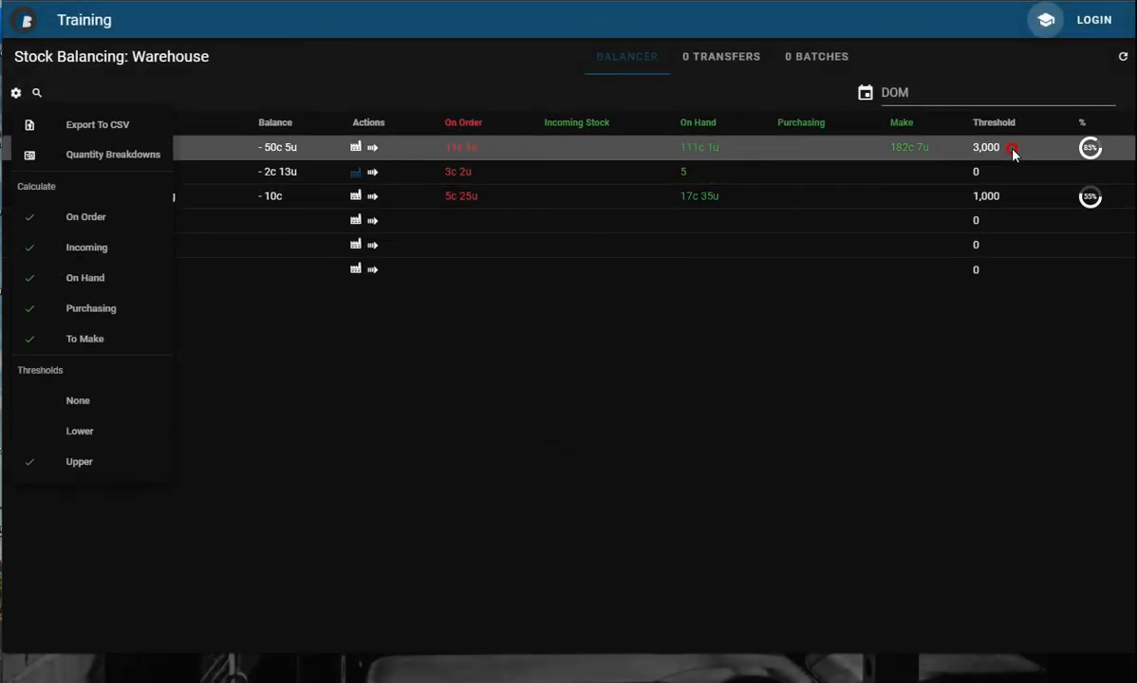
click(101, 157)
click(503, 332)
click(538, 415)
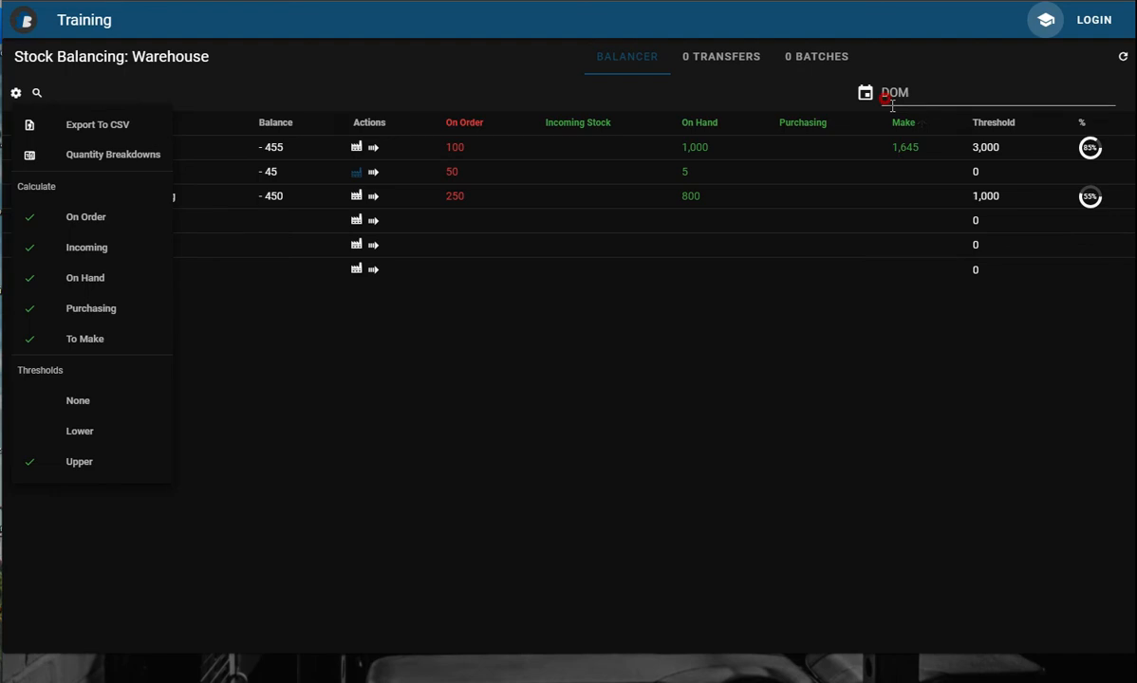
Exclude the To Make quantities from the stock balance calculation and check the Milk 2-Litre Full Cream row.
click(84, 339)
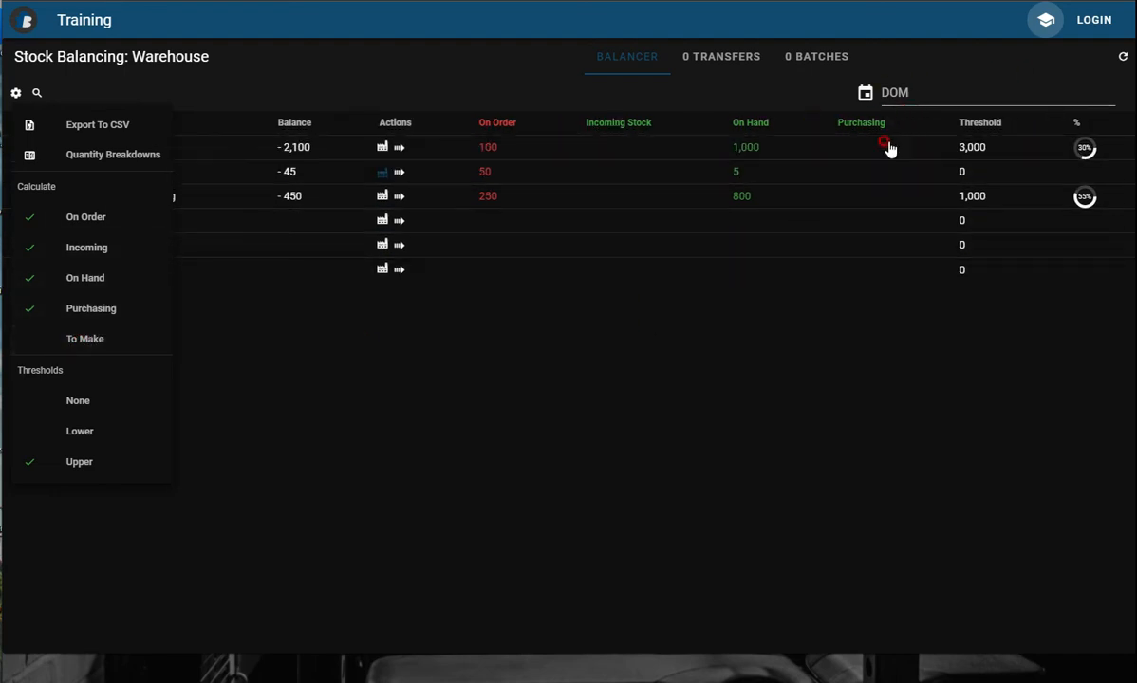
click(1084, 149)
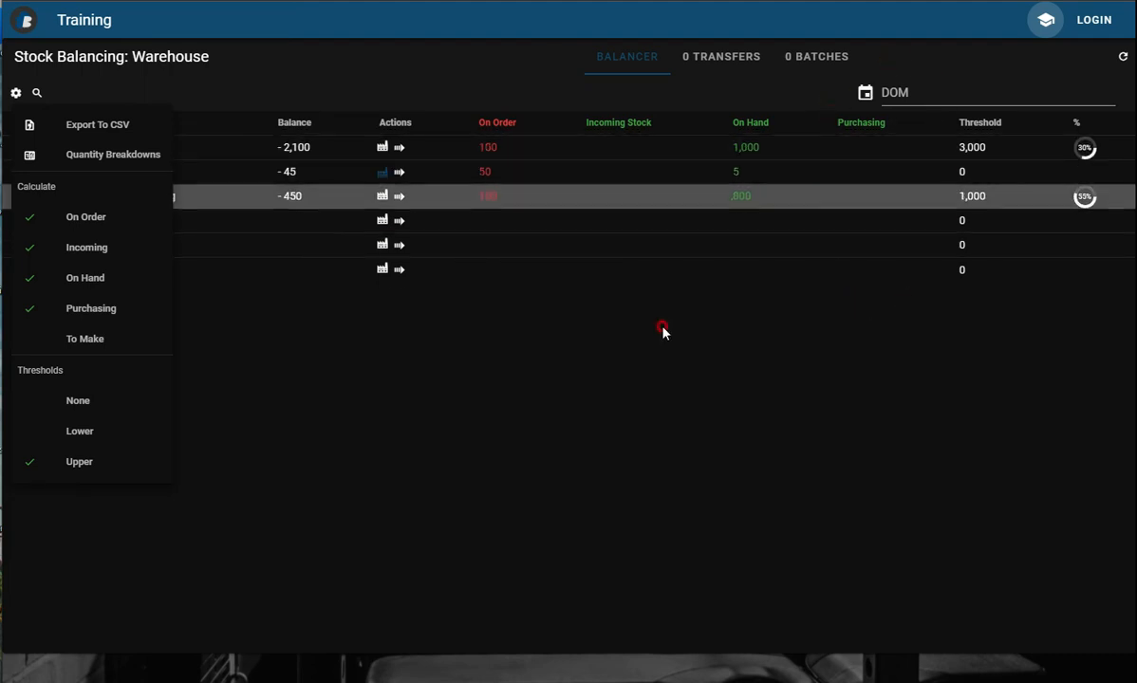
click(102, 344)
click(363, 172)
click(284, 143)
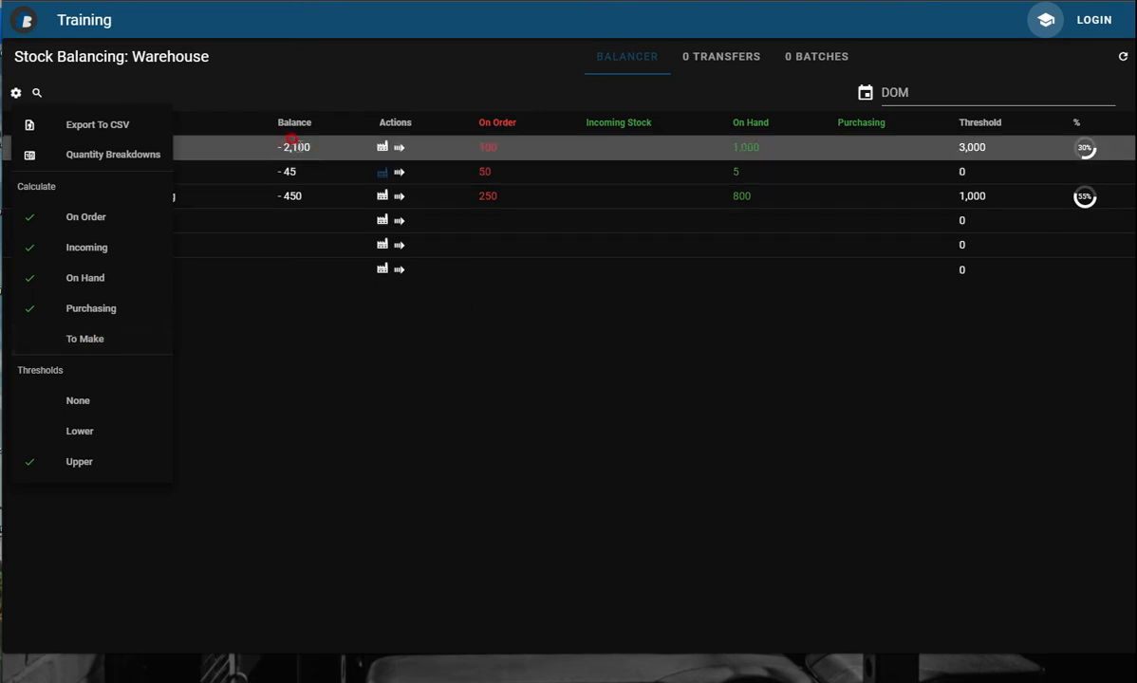
click(971, 147)
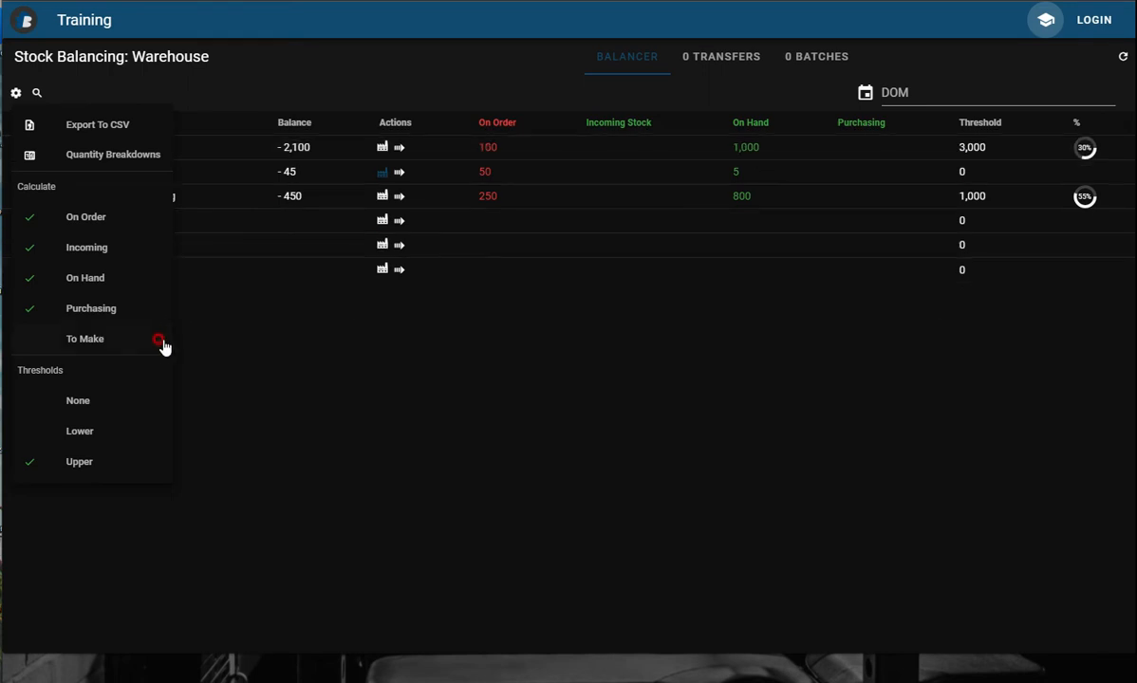
Calculate the stock balances against the Lower thresholds, and with the thresholds set to None.
click(90, 433)
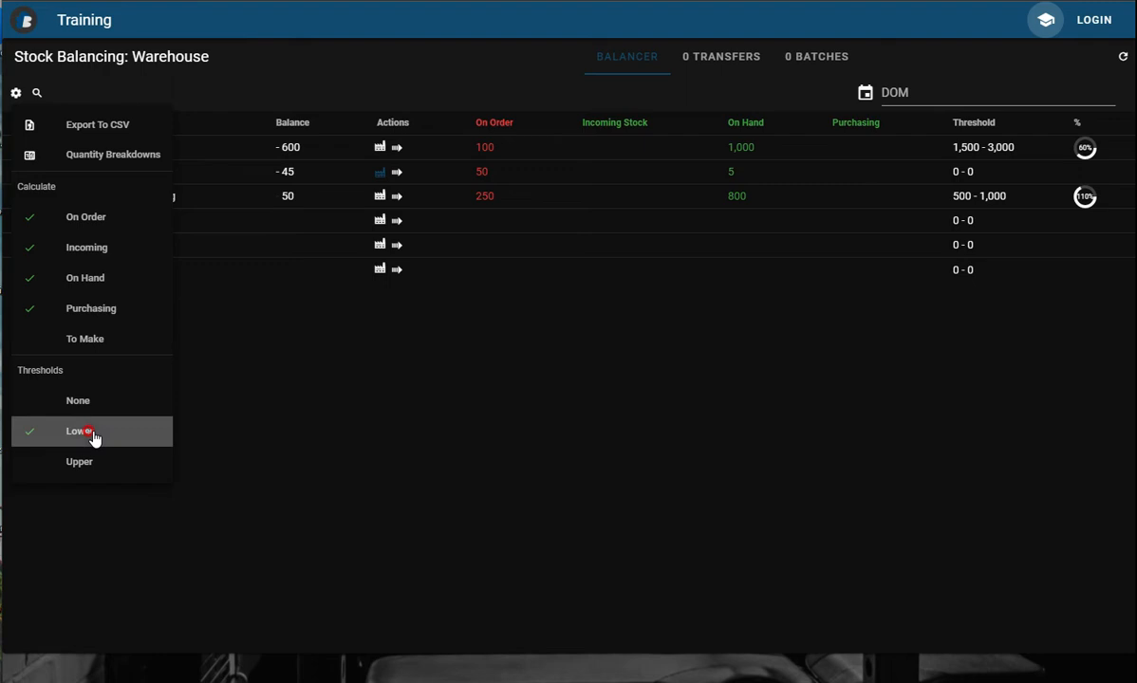
click(942, 146)
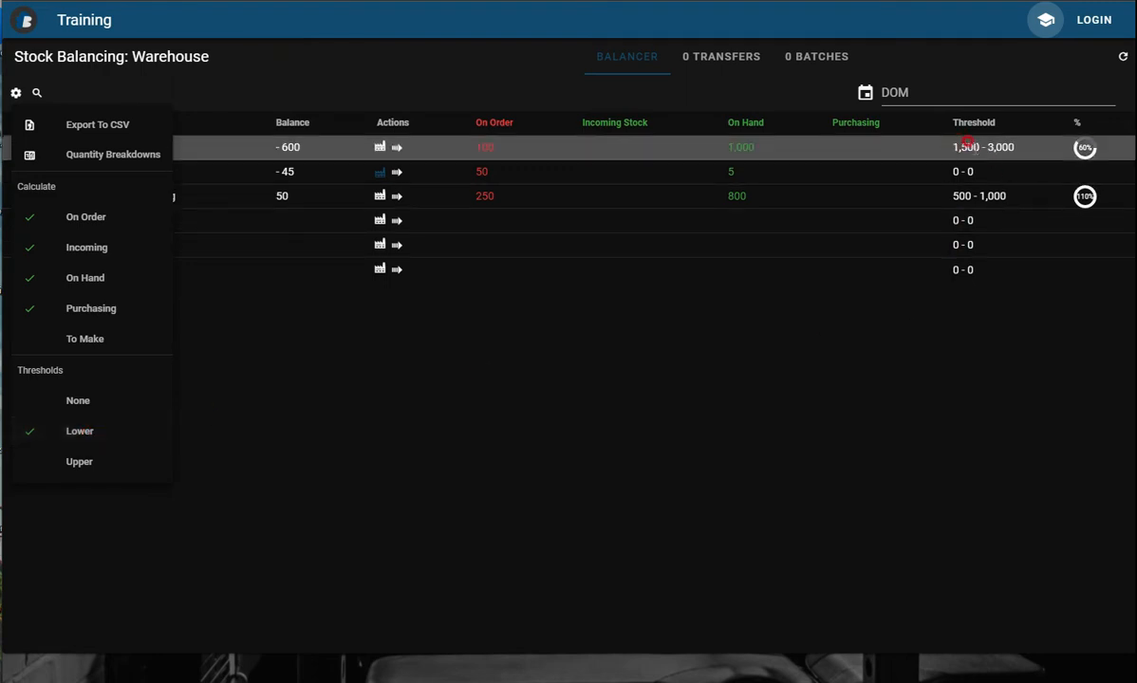
click(1089, 150)
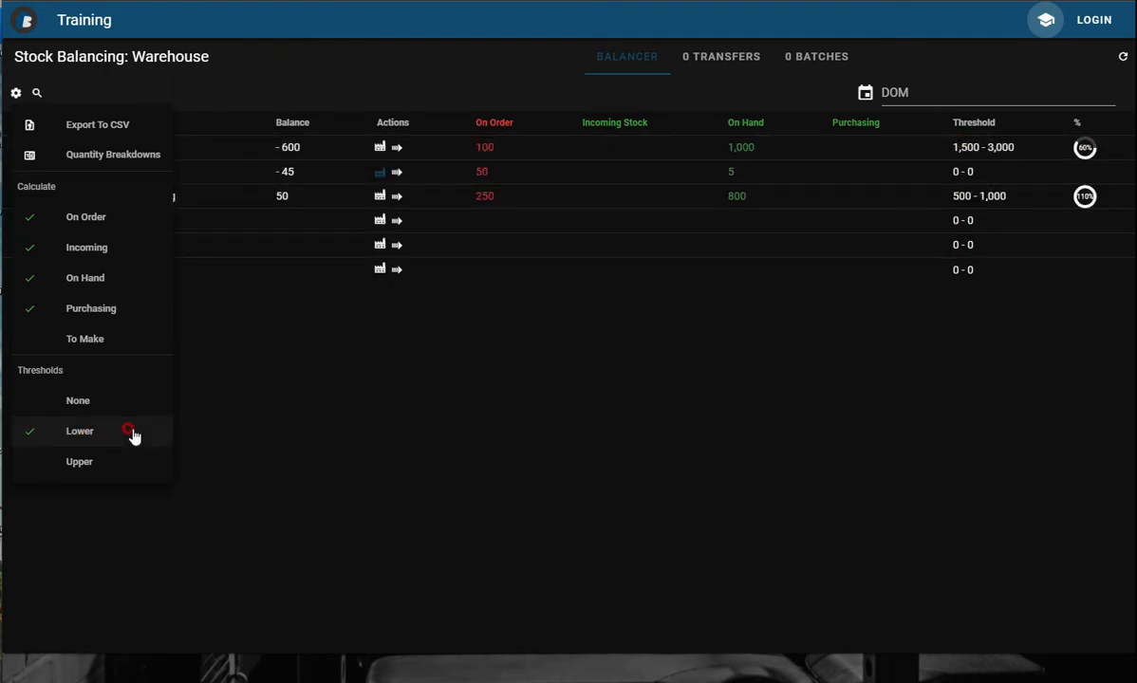
click(98, 414)
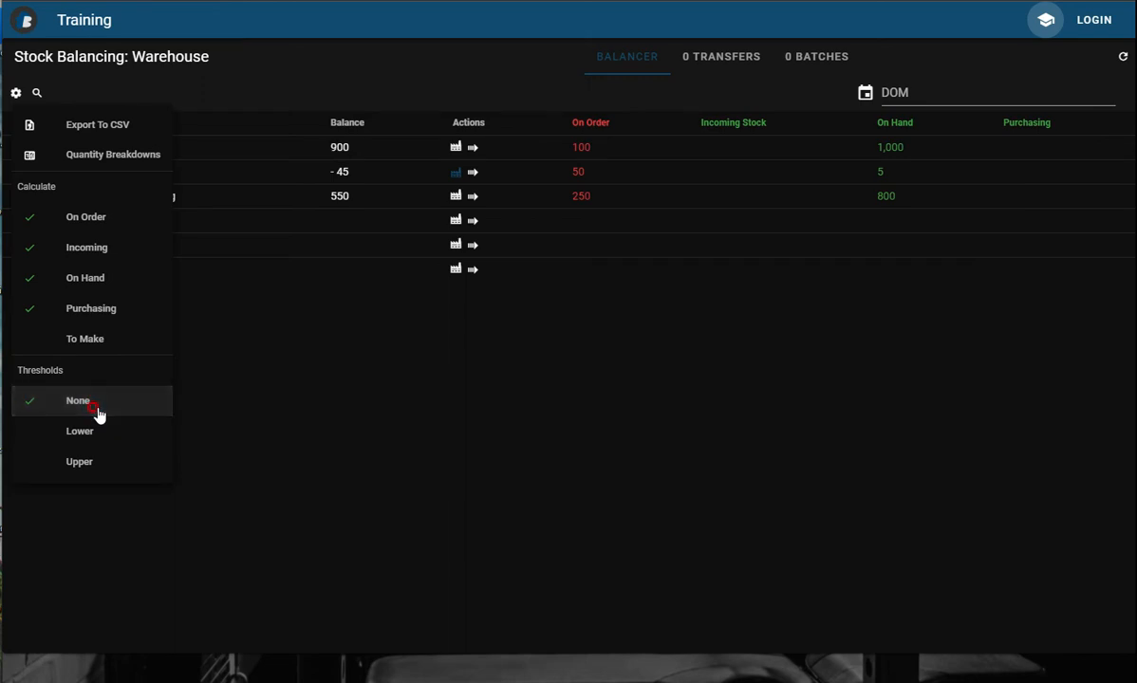
click(210, 410)
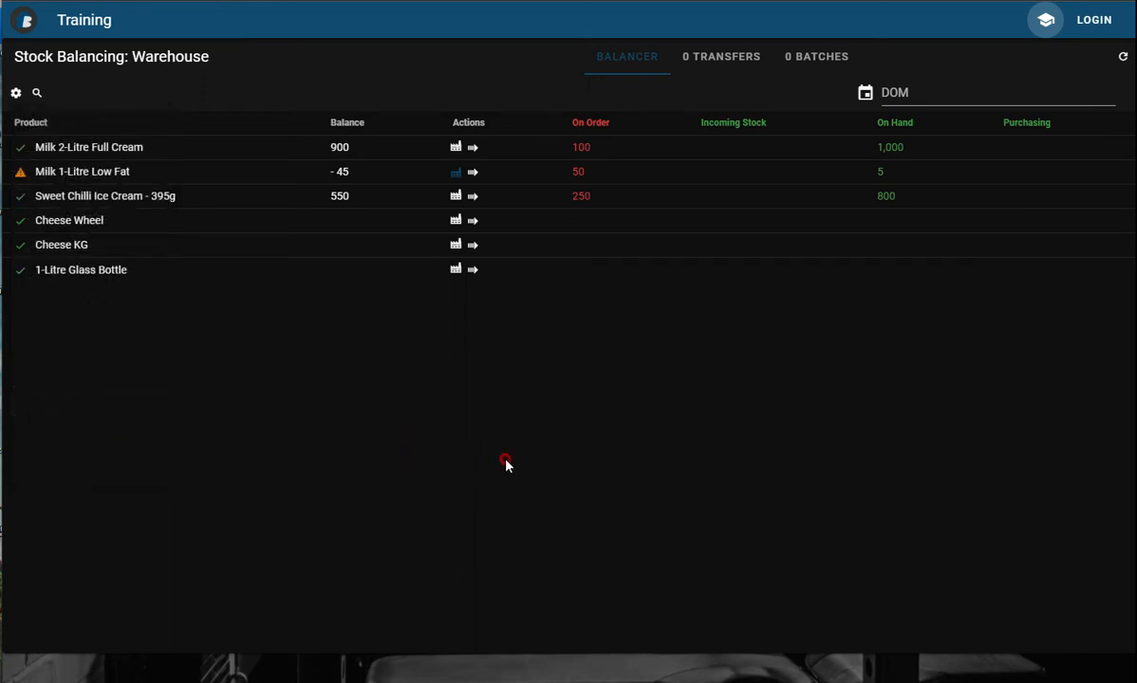
Include the To Make quantities in the balance calculation again and set the thresholds to Upper.
click(15, 92)
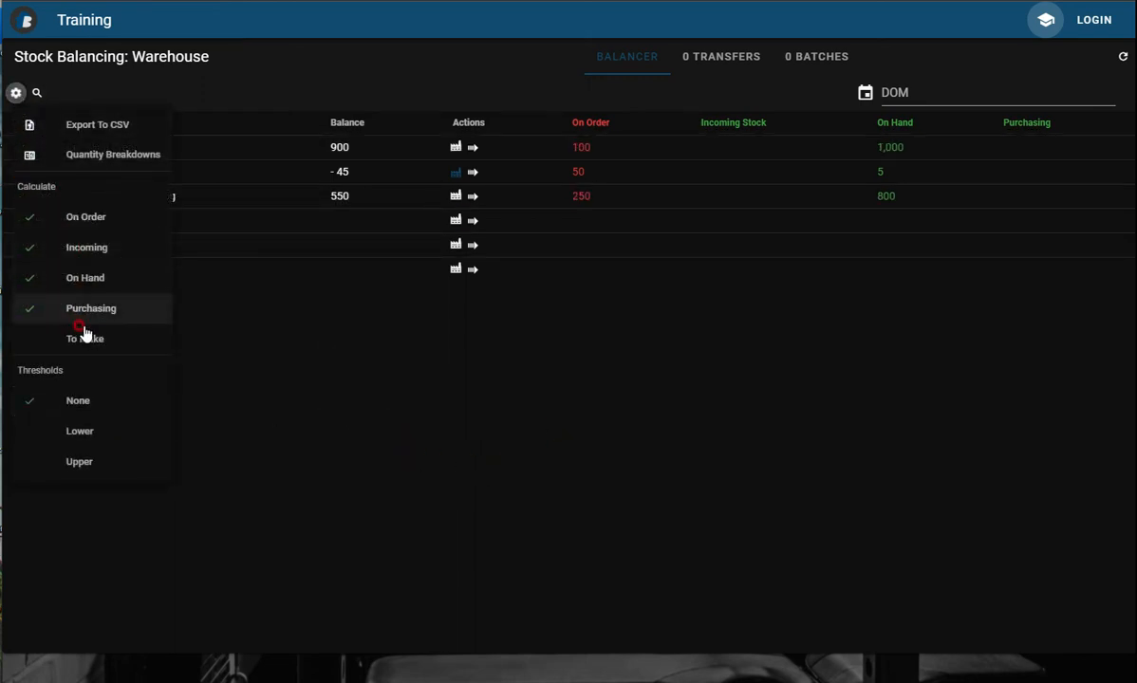
click(84, 343)
click(571, 437)
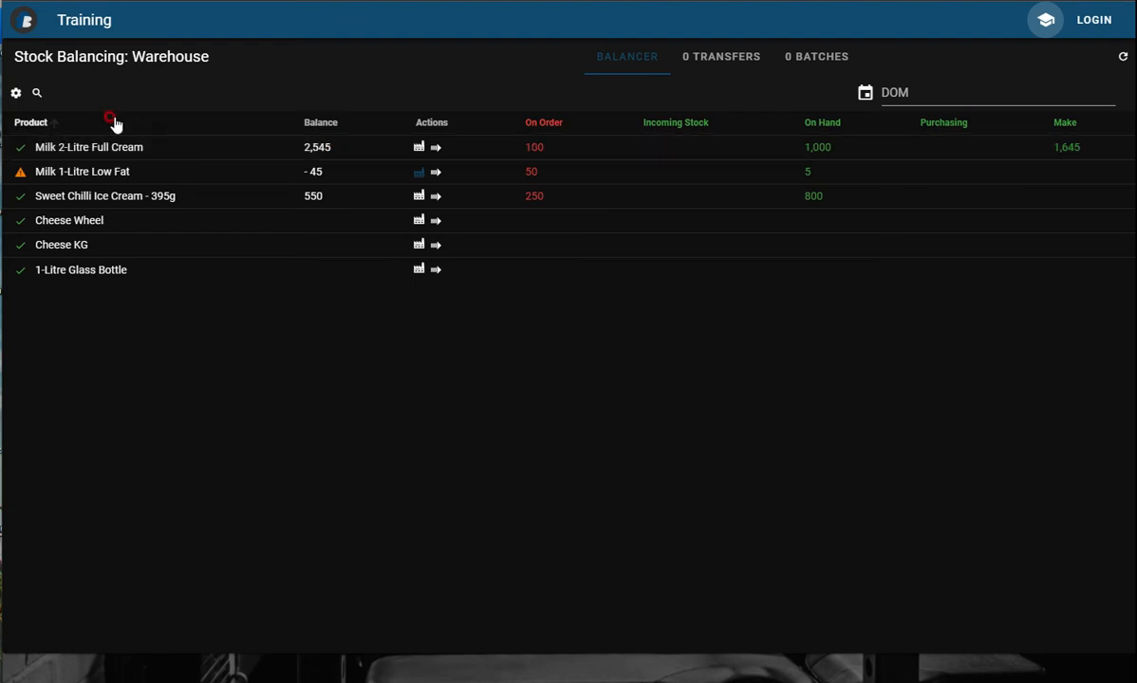
click(16, 92)
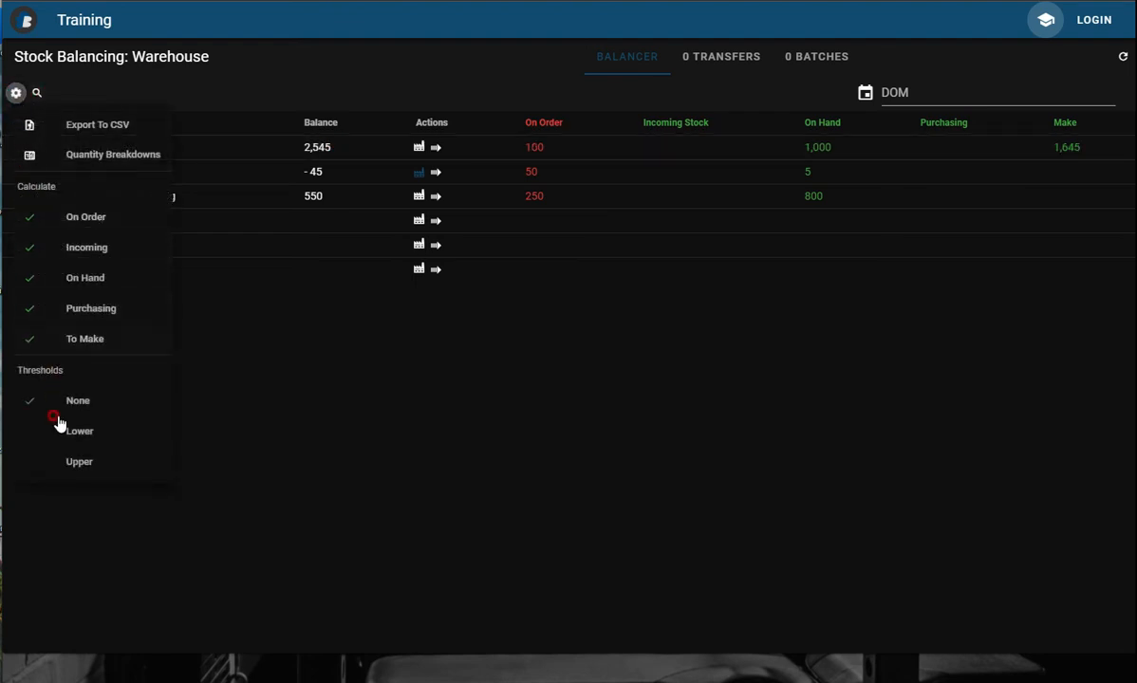
click(71, 462)
click(421, 414)
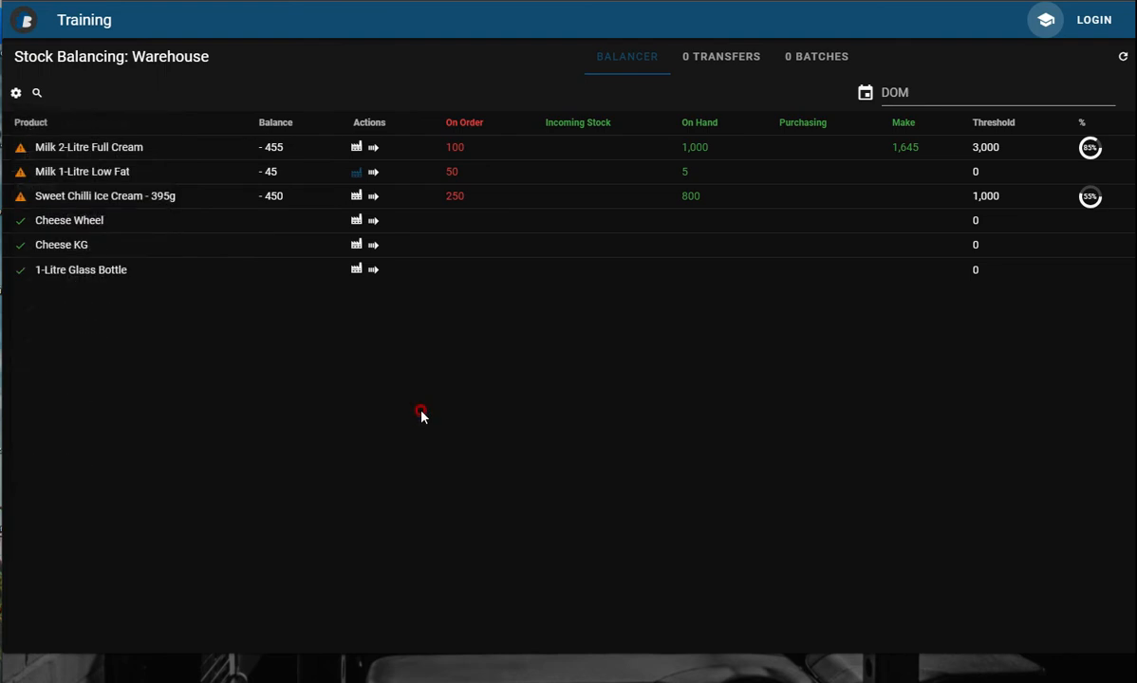
click(266, 148)
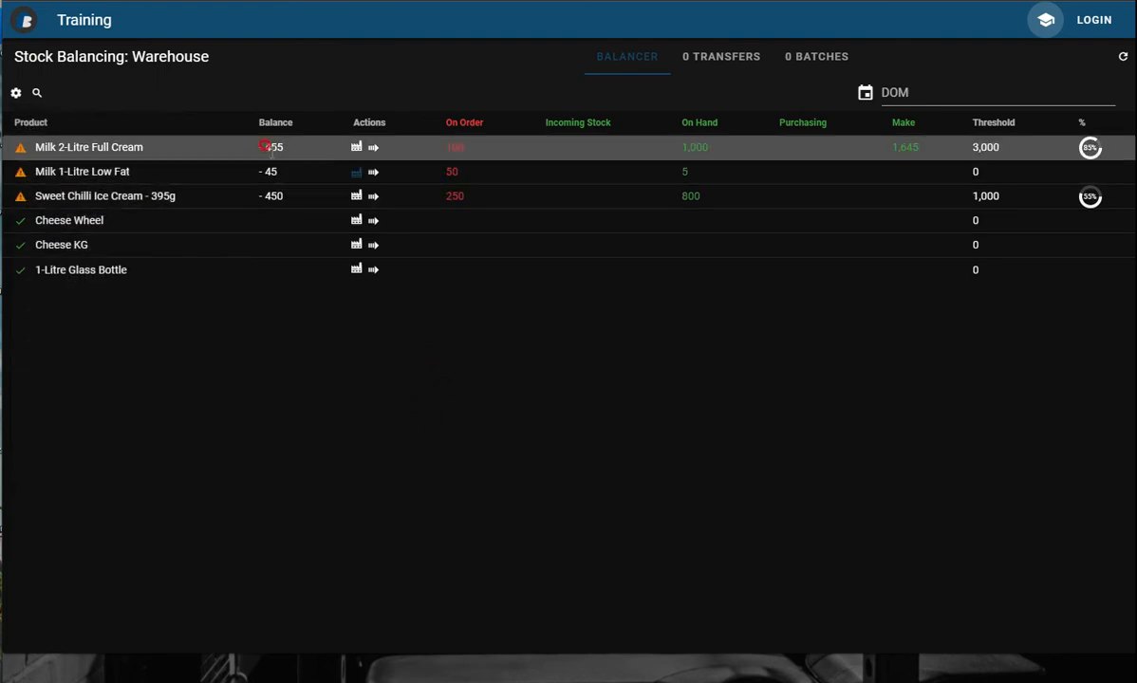
click(18, 152)
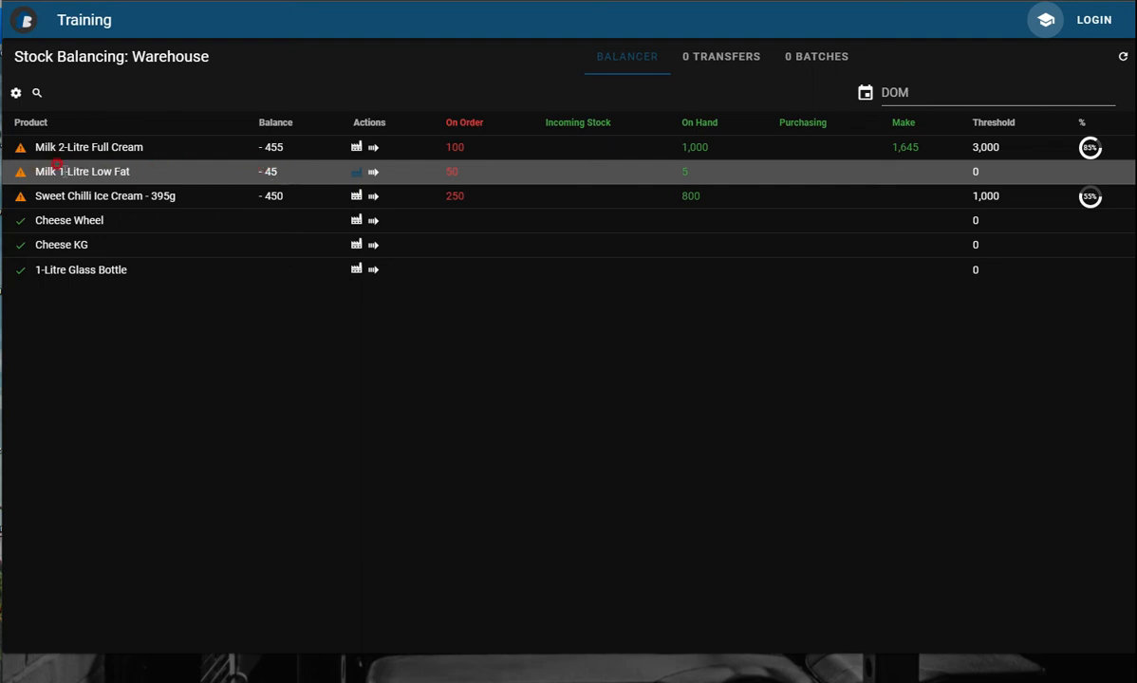
Set the date of manufacture to Wed 8-06-2022 and add 45 Milk 1-Litre Low Fat to a batch.
click(353, 174)
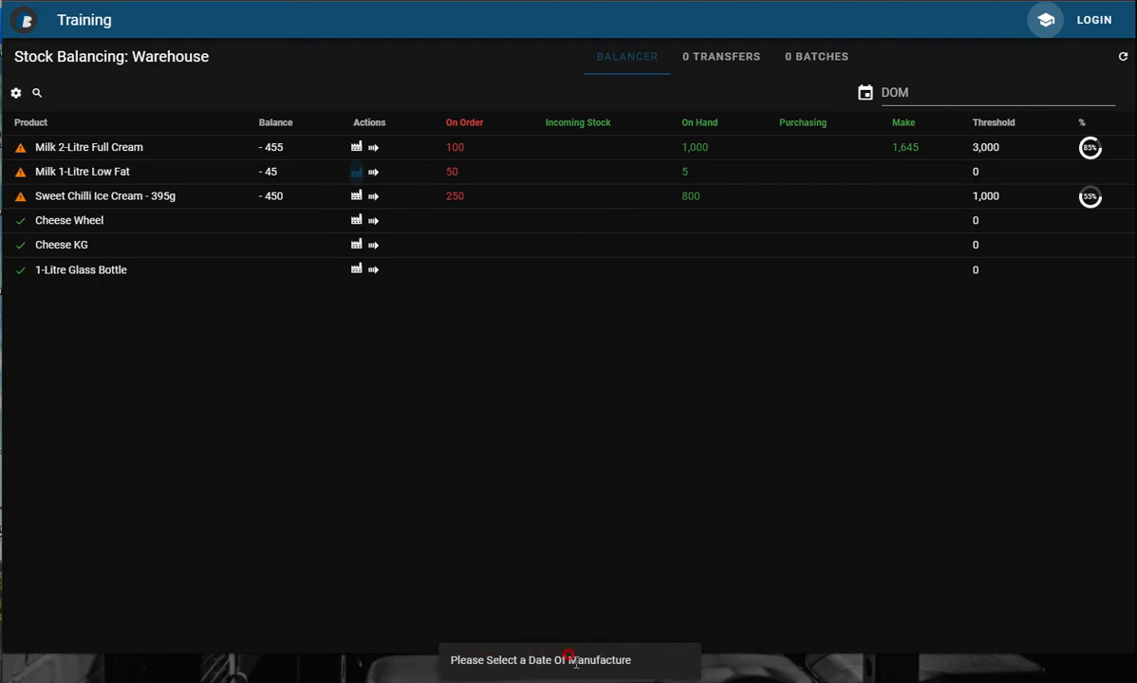
click(954, 93)
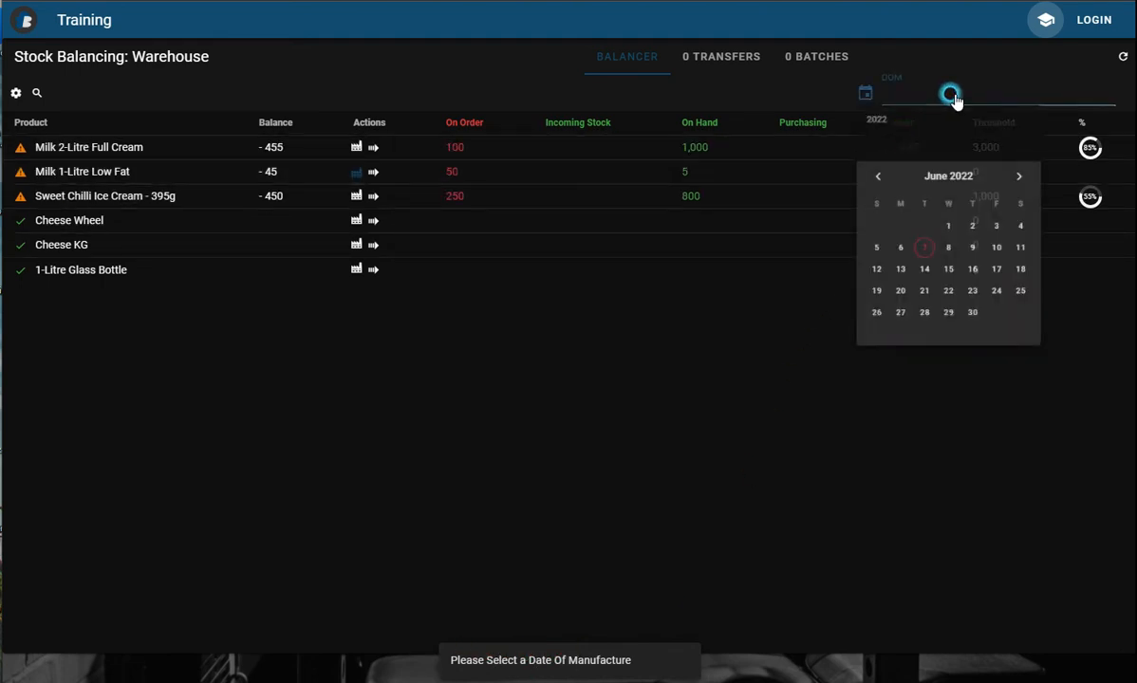
click(966, 277)
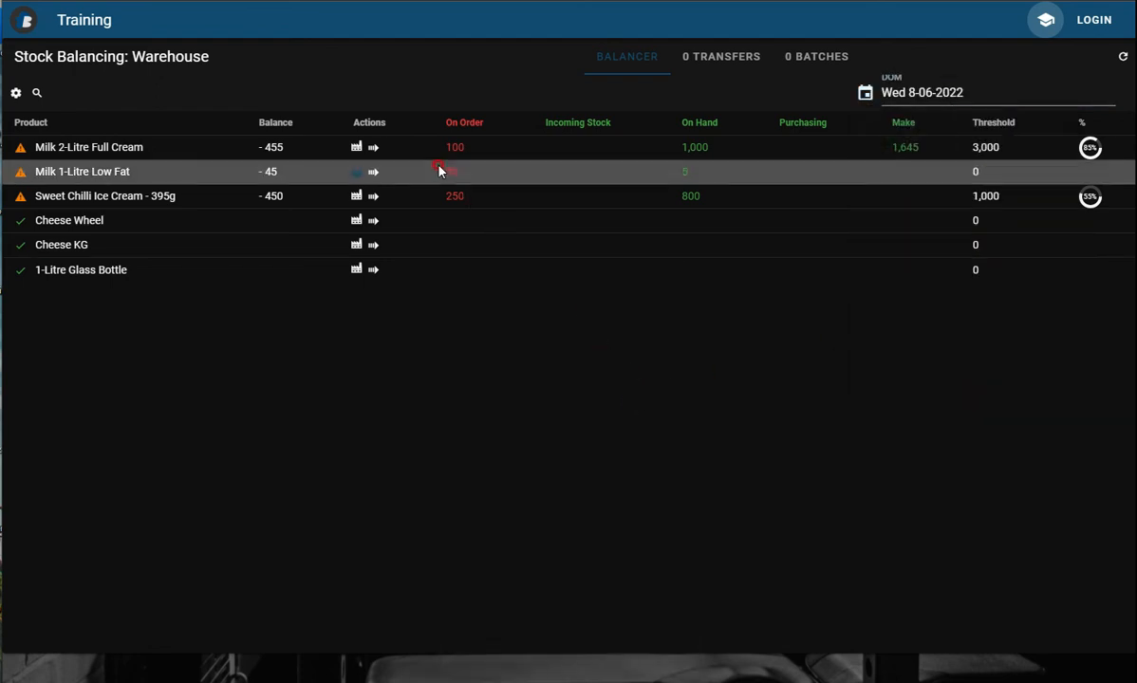
click(356, 171)
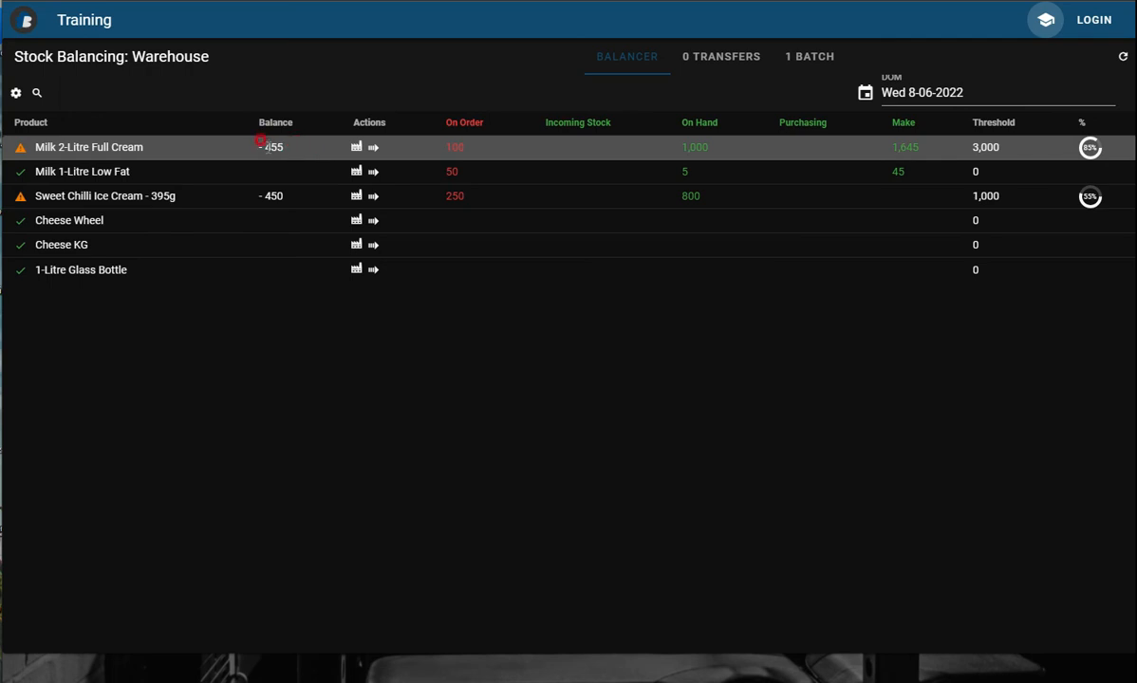
Create a transfer of 500 Milk 2-Litre Full Cream from the Shop to the Warehouse.
click(356, 148)
click(374, 150)
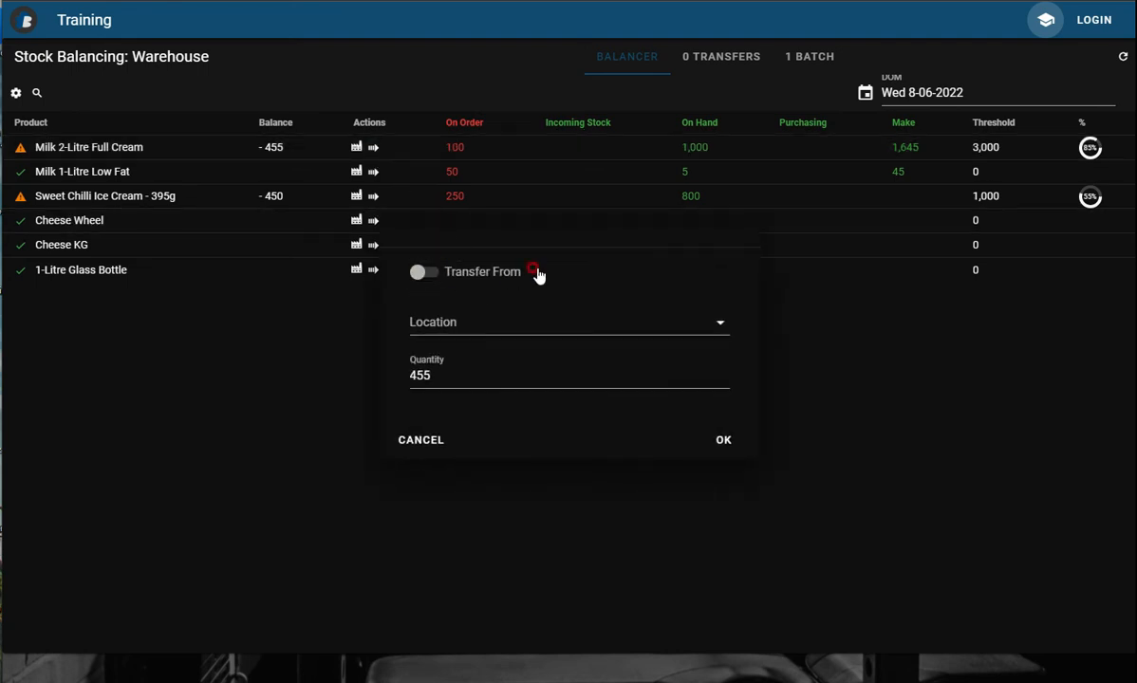
click(434, 274)
click(431, 273)
click(452, 317)
click(457, 338)
drag(429, 375, 352, 380)
text(500)
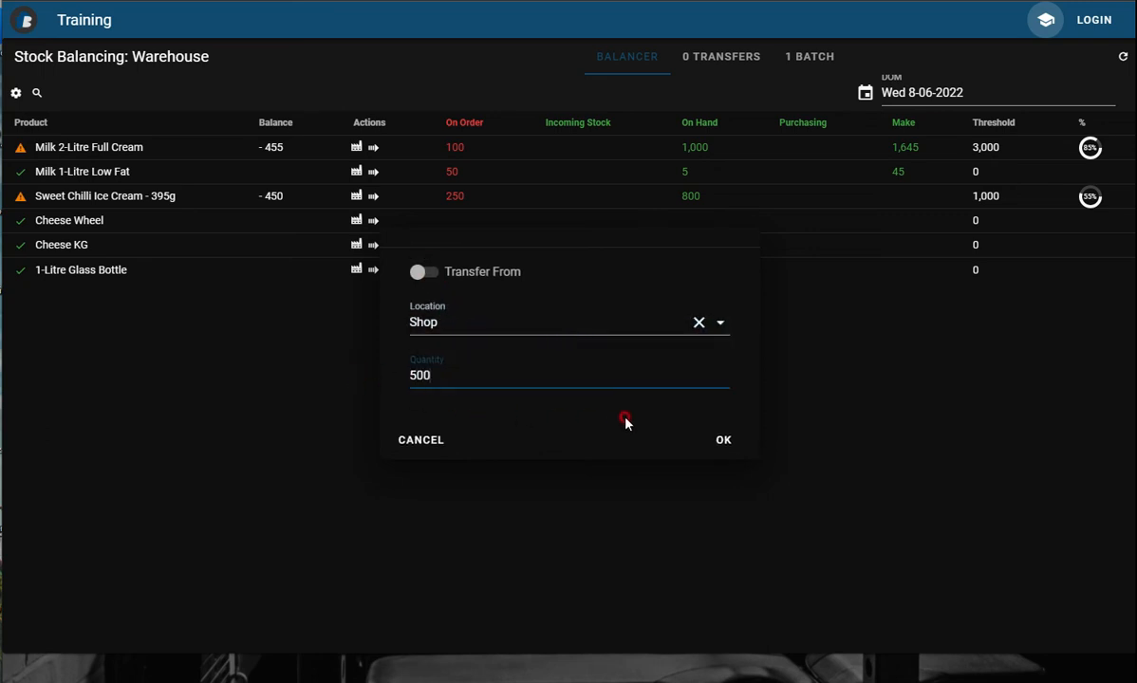
click(725, 441)
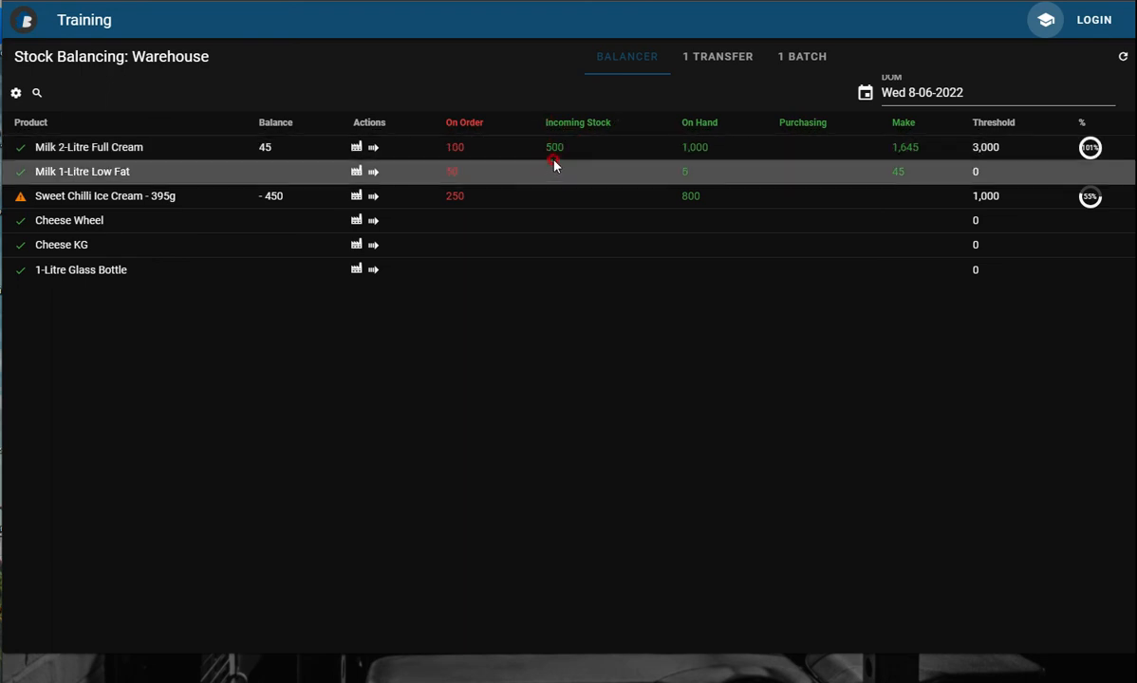
Add 450 Sweet Chilli Ice Cream - 395g to a production batch.
click(352, 198)
click(429, 208)
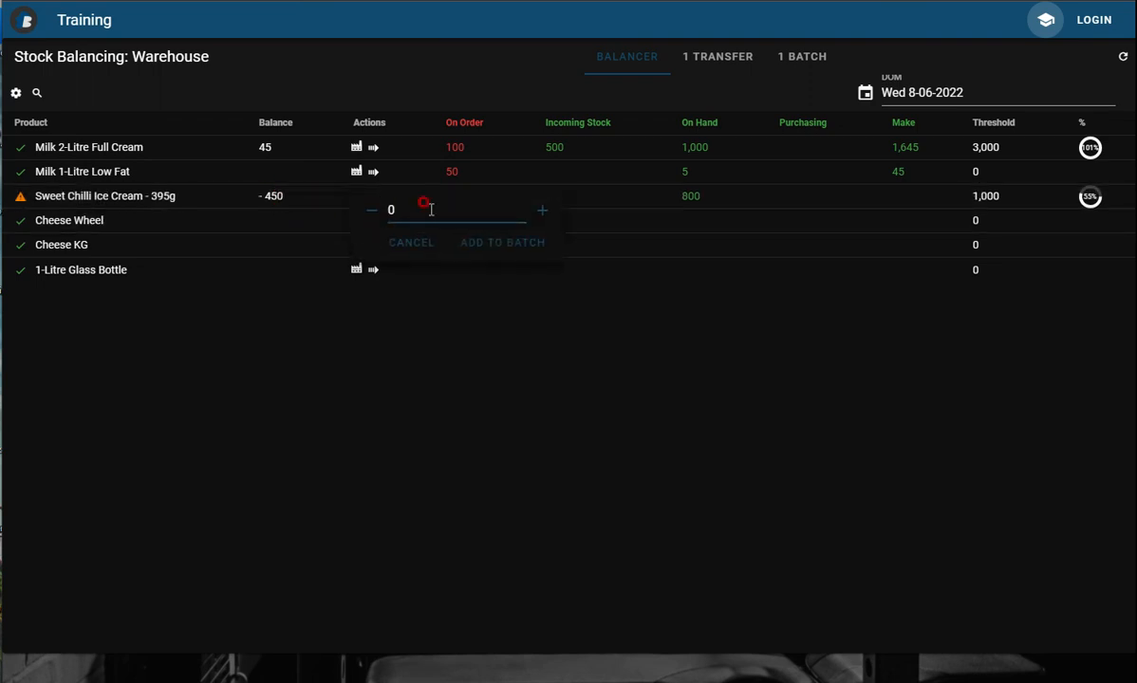
click(515, 242)
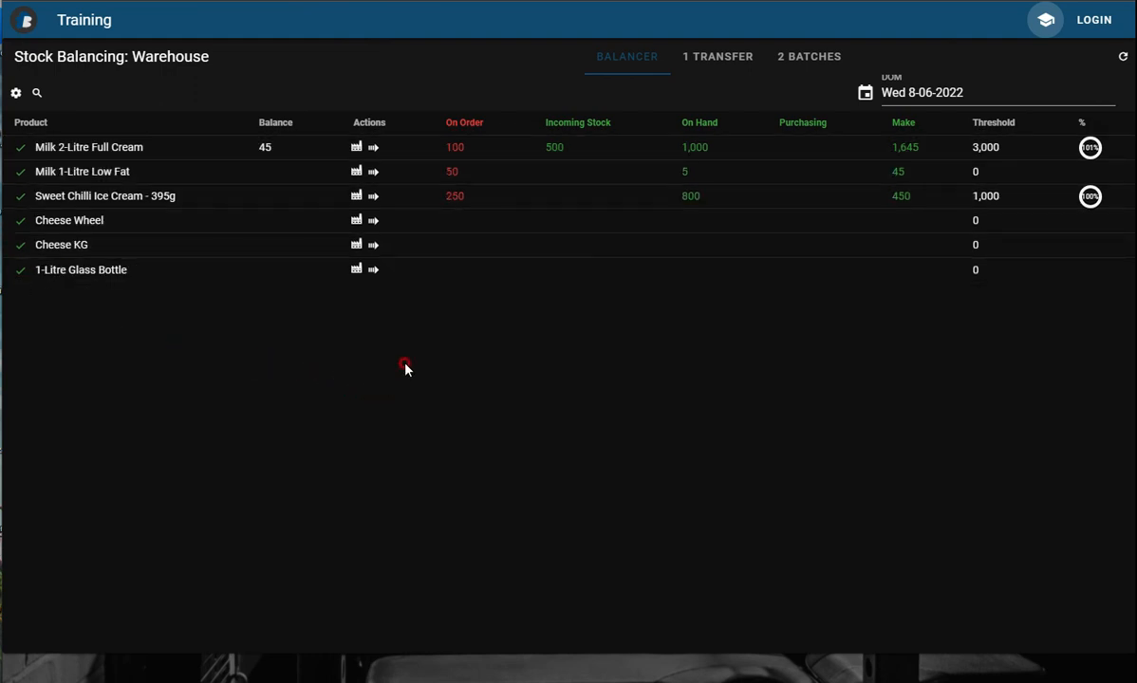
Review the ordered quantity in the pending Shop-to-Warehouse transfer and save the transfer.
click(712, 67)
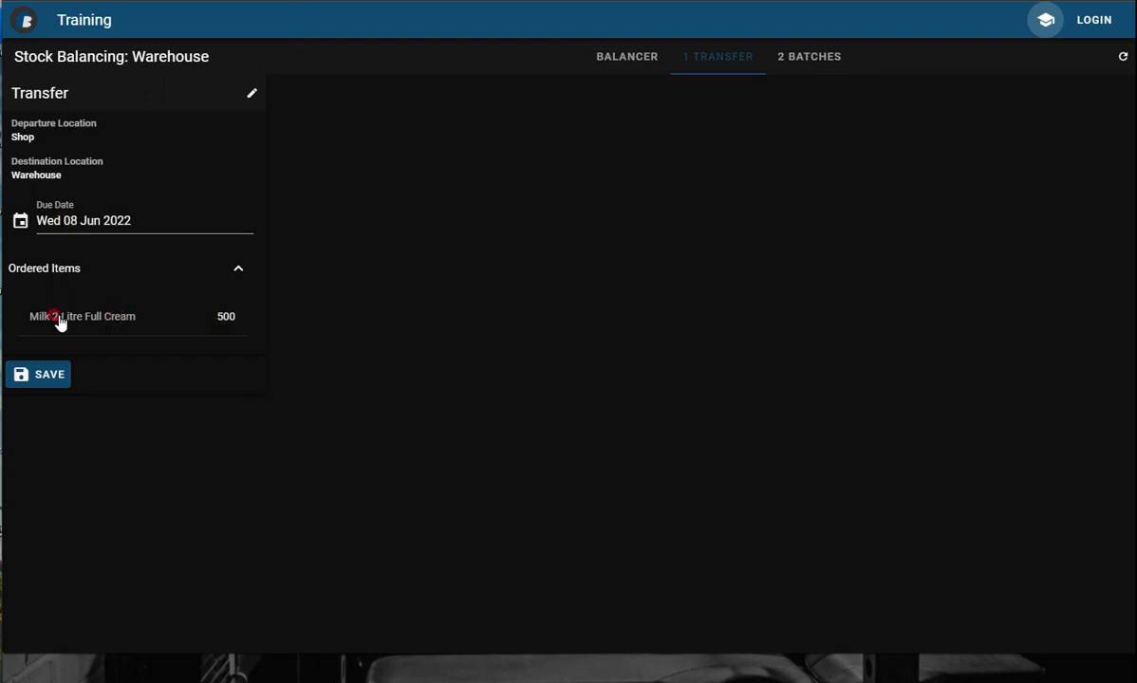
click(233, 316)
click(232, 316)
click(171, 356)
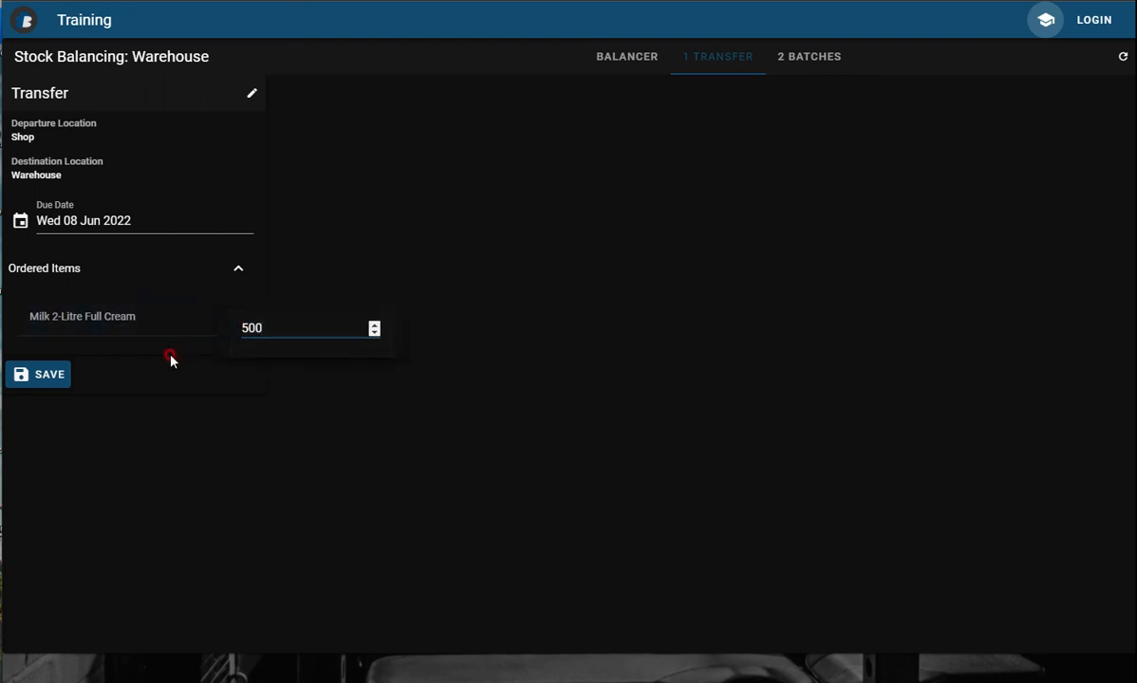
click(59, 383)
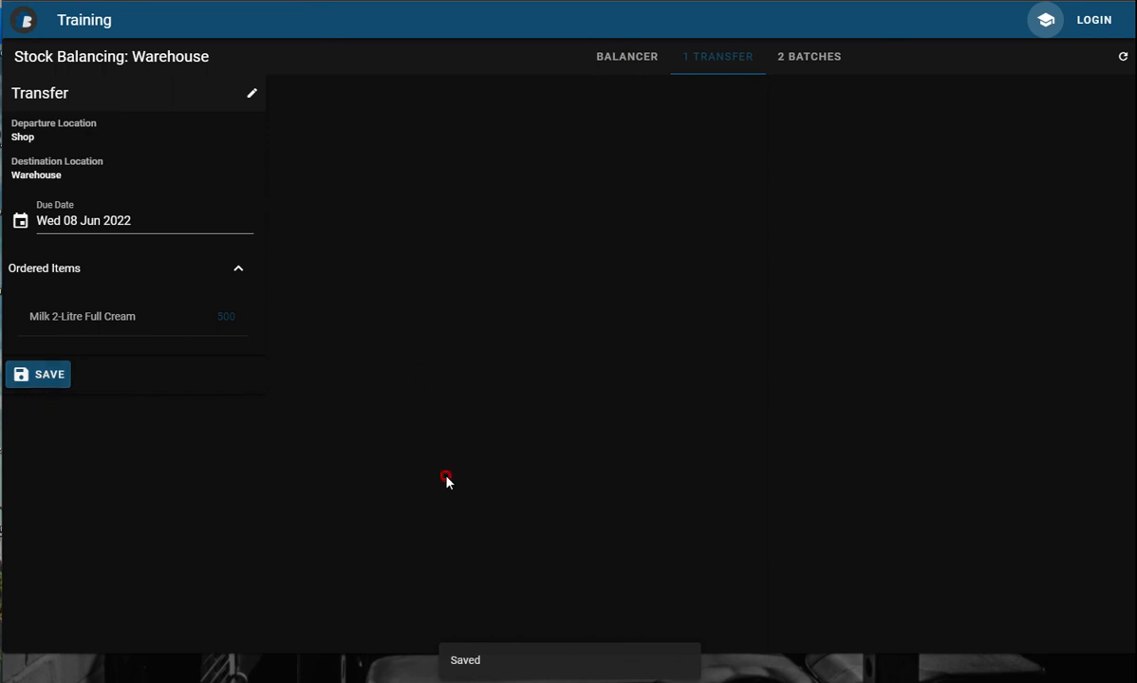
Check the details of the pending batches and save both the Milk 1-Litre Low Fat and Sweet Chilli Ice Cream batches.
click(806, 61)
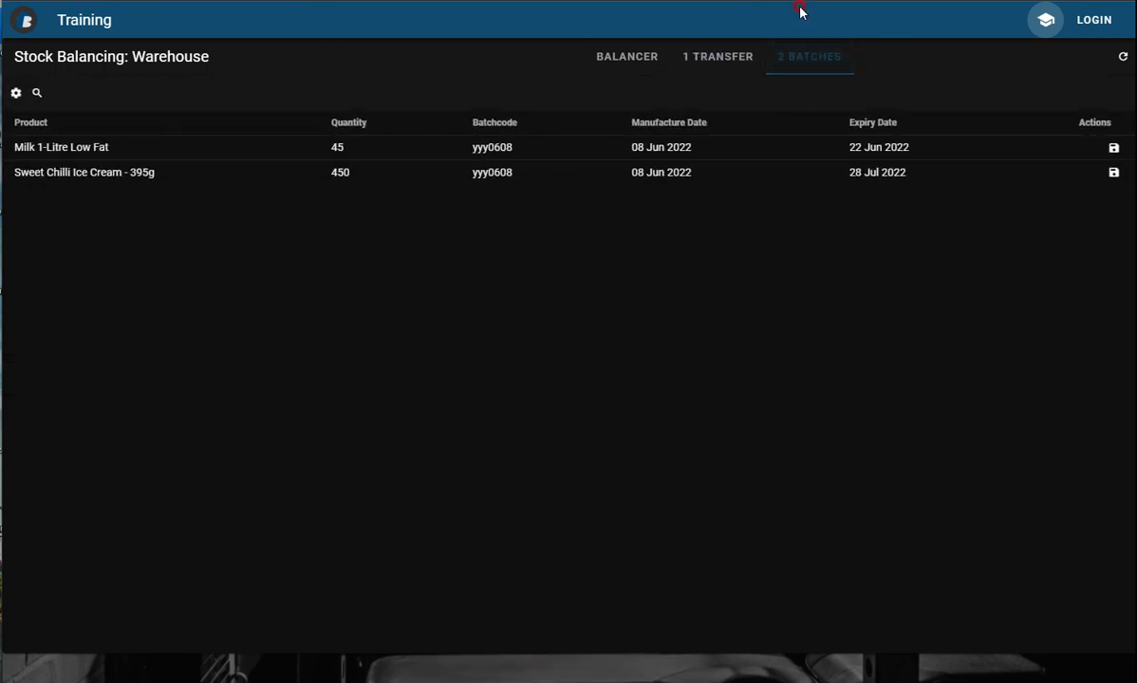
click(327, 129)
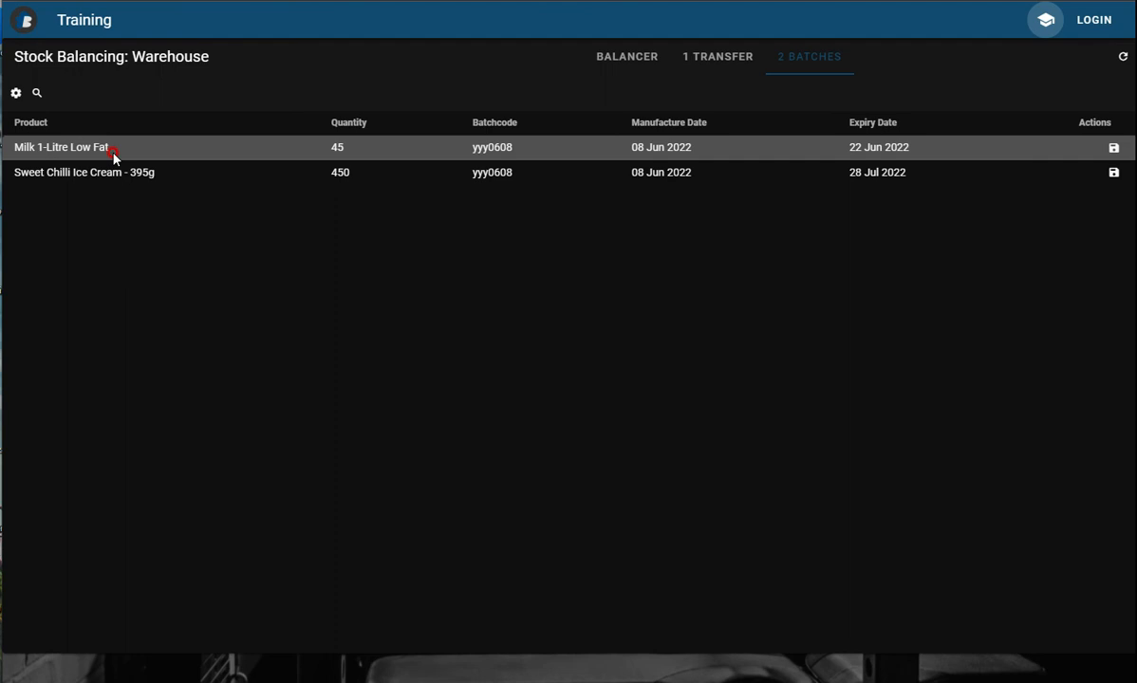
click(344, 150)
key(BackSpace)
click(711, 230)
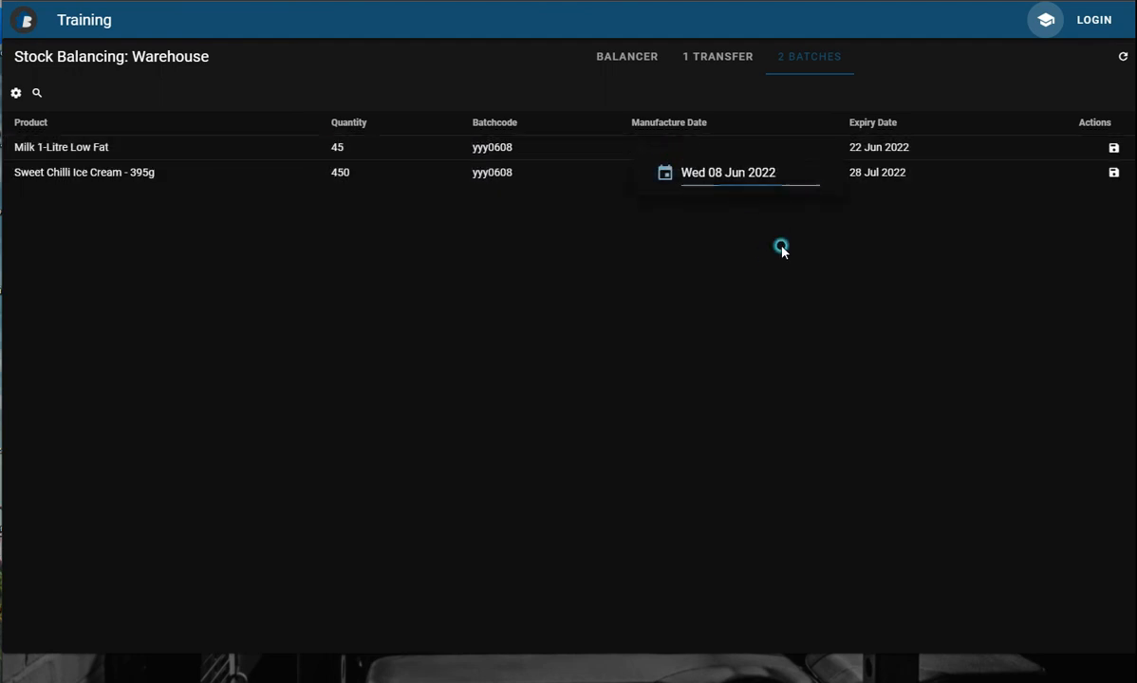
click(881, 149)
click(1111, 149)
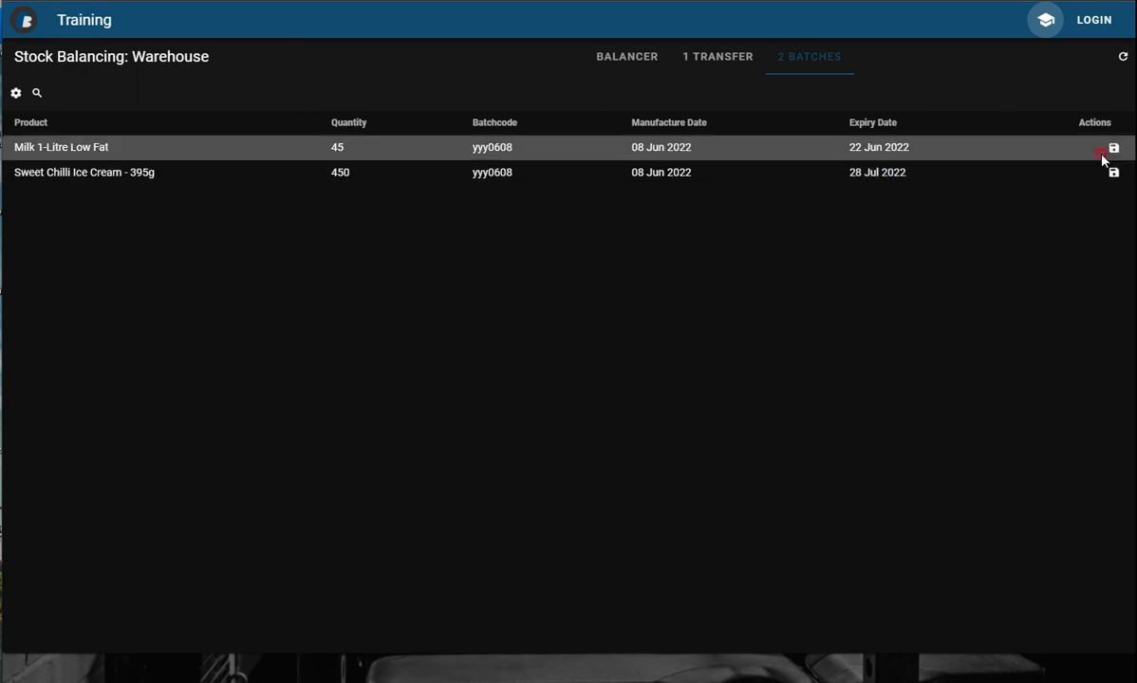
click(1113, 171)
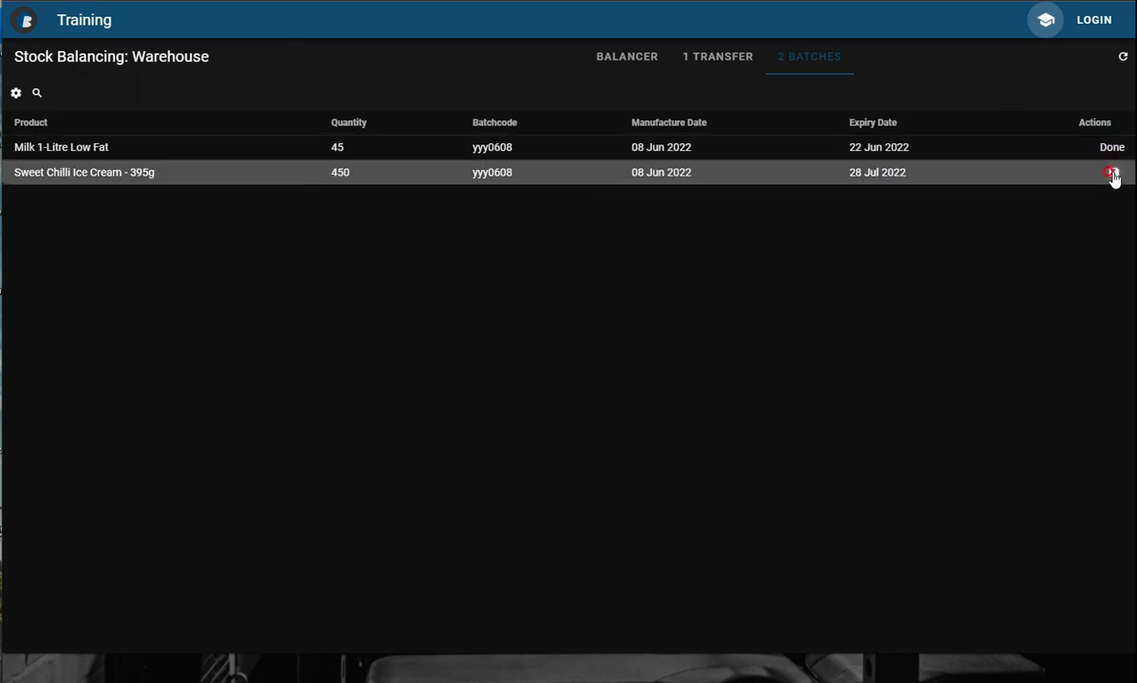
Return to the stock balancer and review the product balances.
click(621, 58)
click(273, 73)
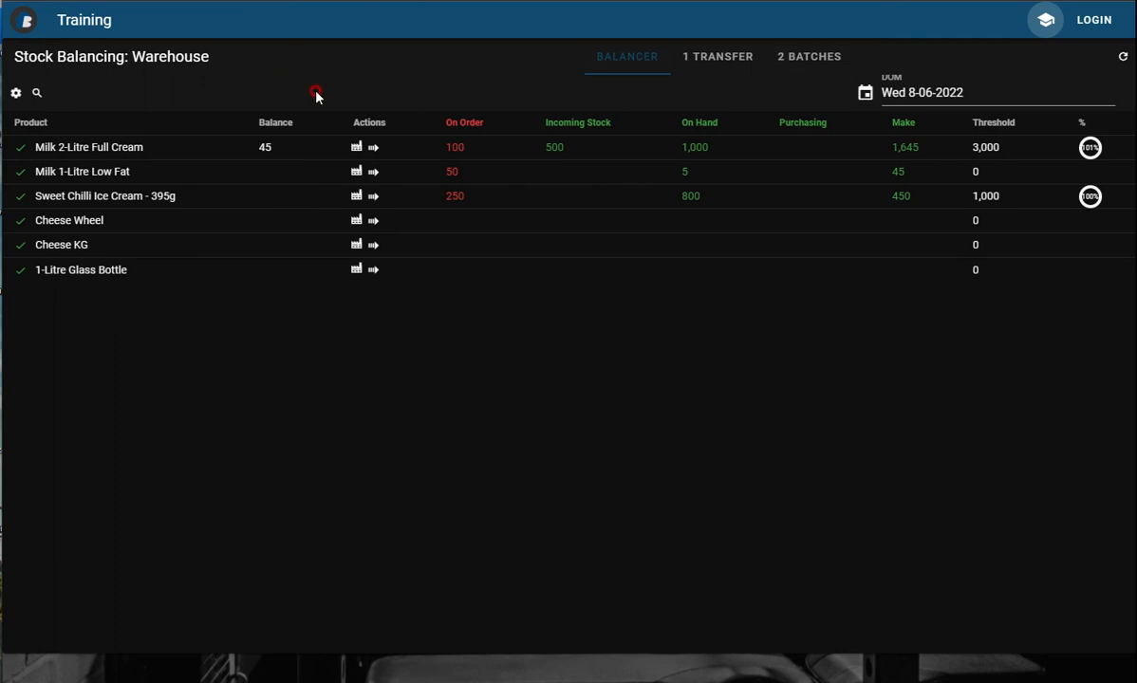
click(281, 147)
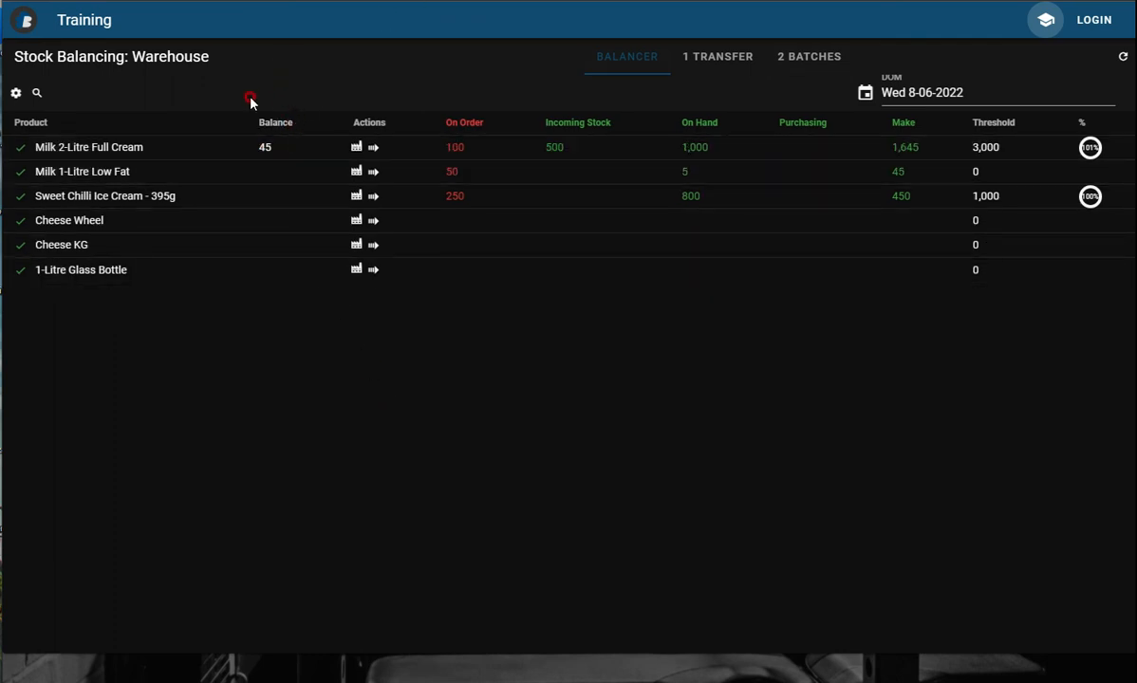